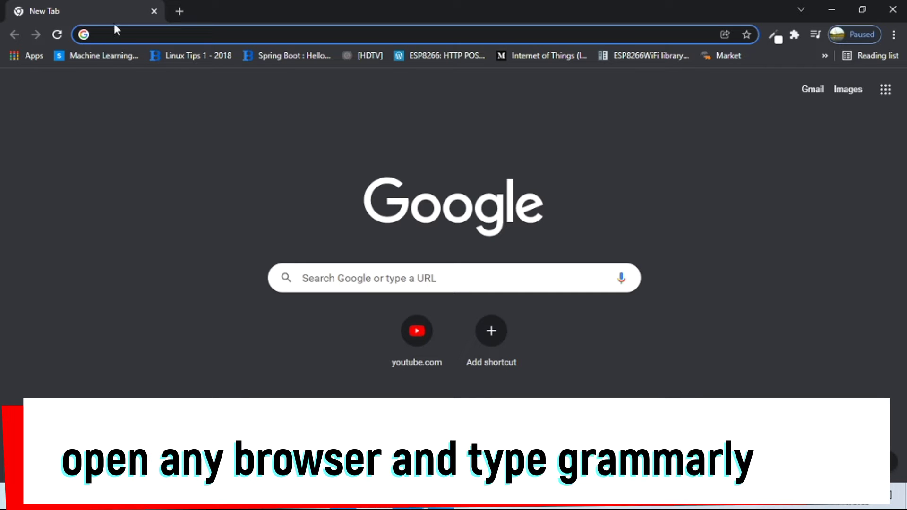
- Search Google for 'grammarly' and scroll the results to find the official site
type("gramm")
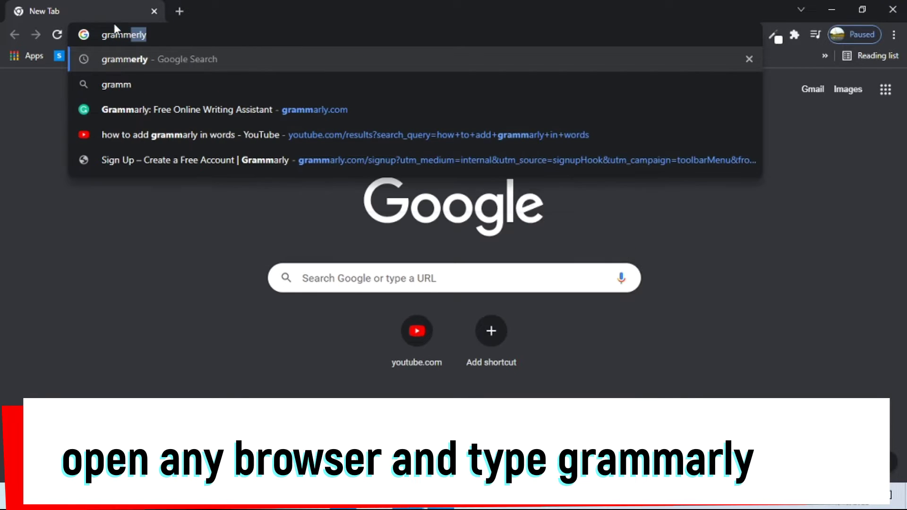
type("arl")
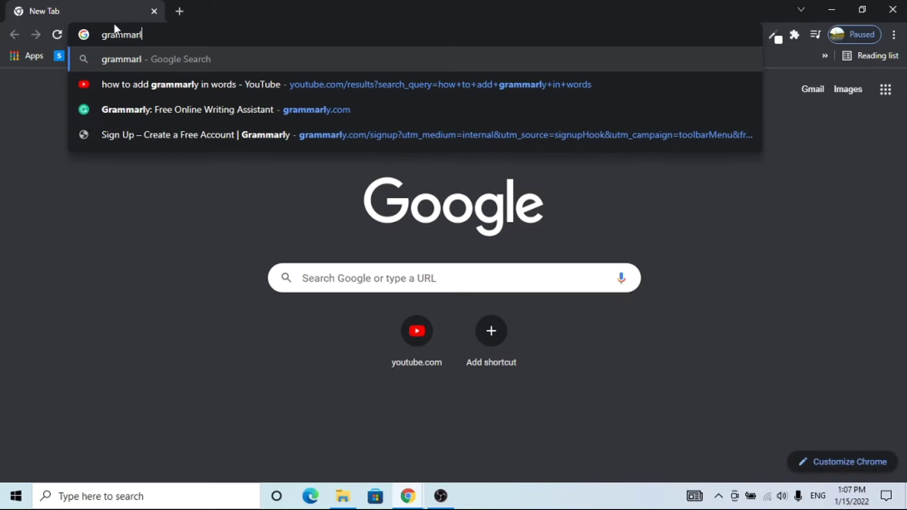
type("y")
key("Return")
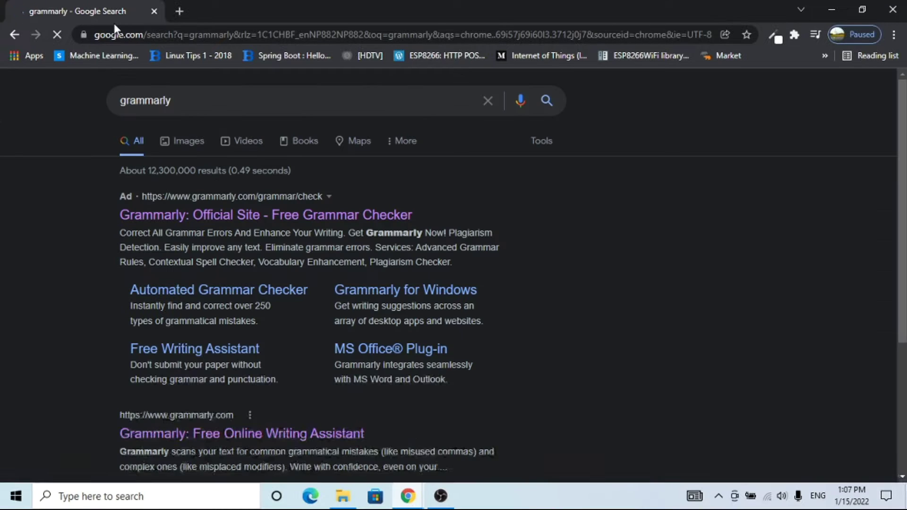
scroll(124, 298, "down", 3)
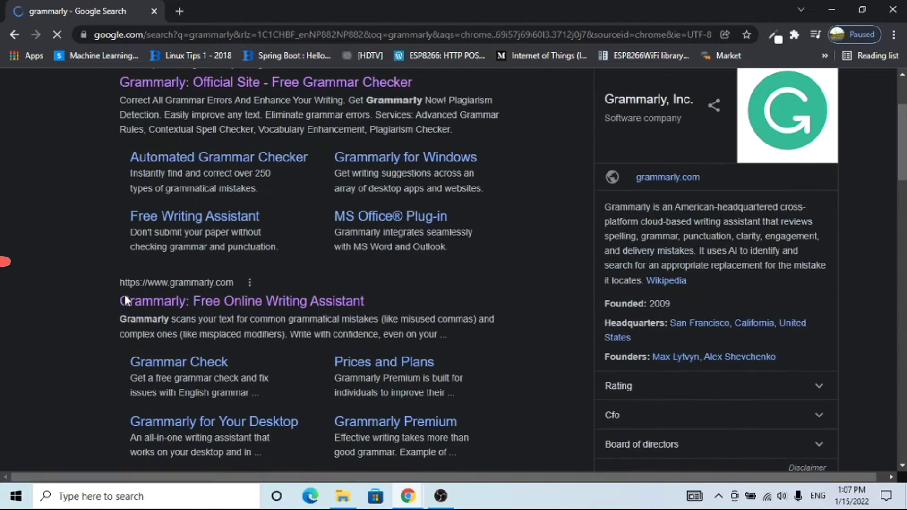
- Open the 'Grammarly: Free Online Writing Assistant' result and scroll through the homepage
left_click(191, 301)
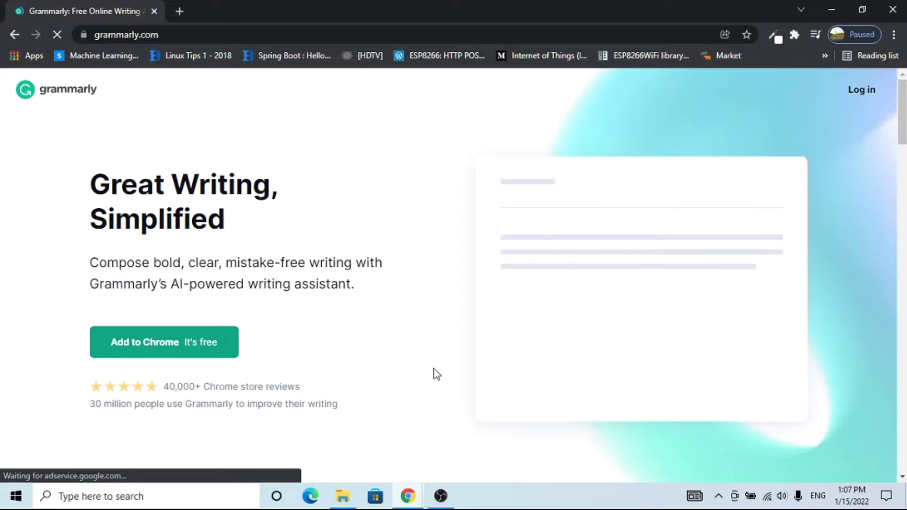
scroll(290, 353, "down", 5)
scroll(290, 353, "up", 5)
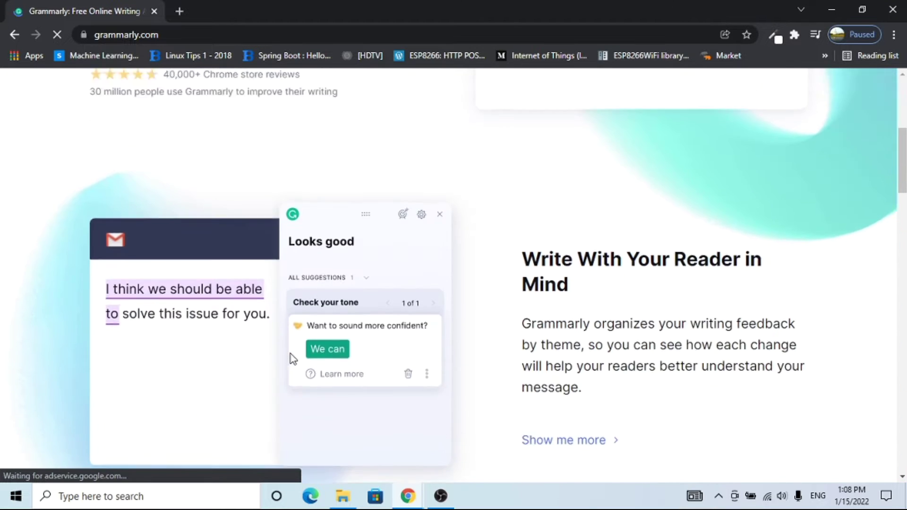
scroll(359, 332, "down", 5)
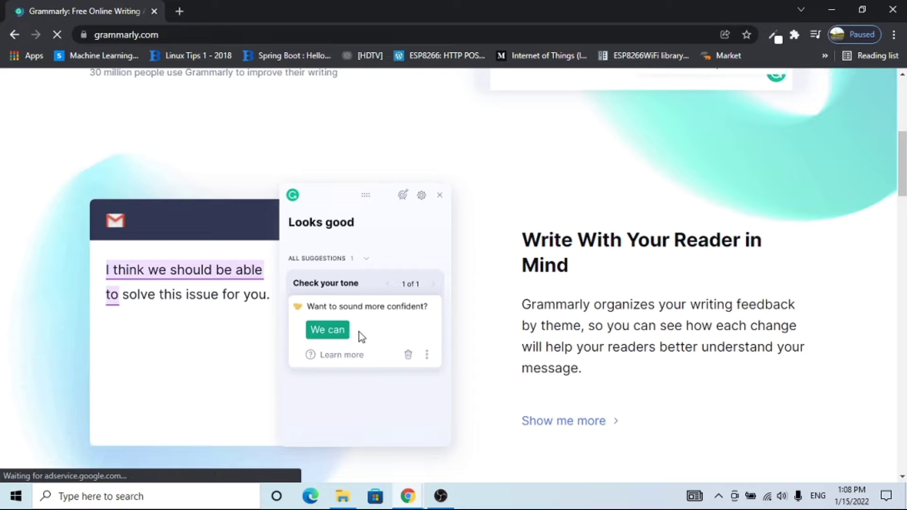
scroll(359, 331, "down", 2)
scroll(359, 331, "down", 4)
scroll(359, 332, "down", 5)
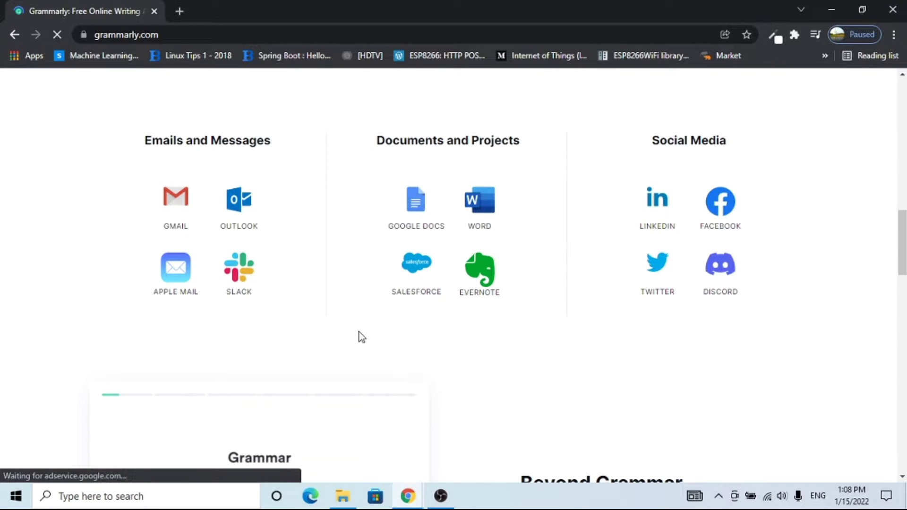
scroll(359, 332, "down", 5)
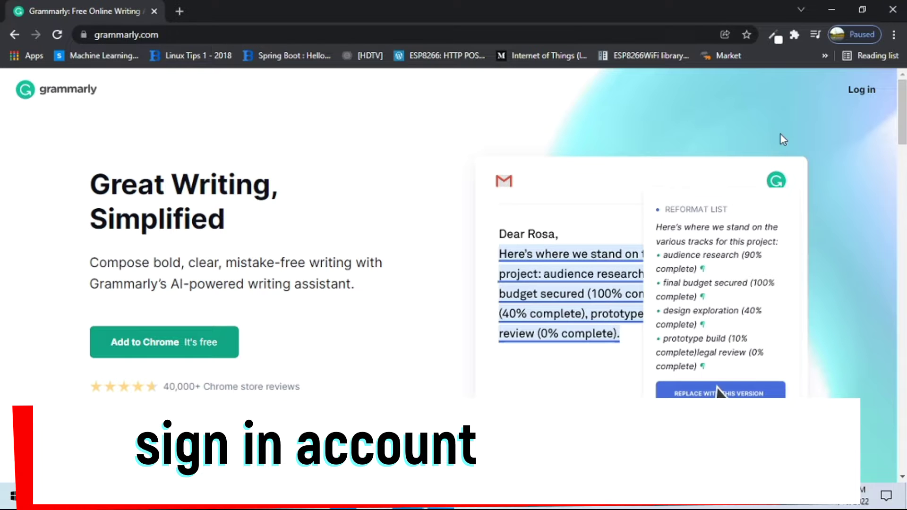
- Log in to Grammarly via Sign in with Google, choosing the account and entering its password
left_click(855, 91)
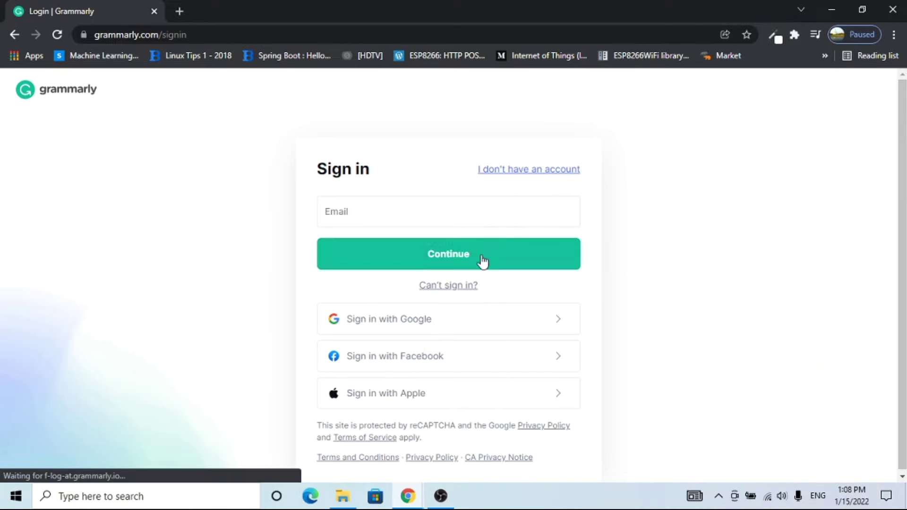
left_click(430, 320)
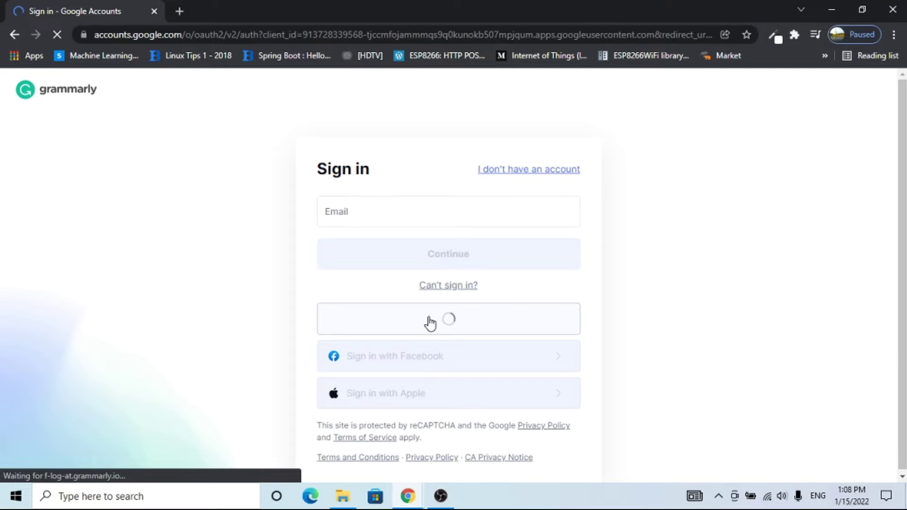
scroll(427, 321, "down", 5)
scroll(422, 315, "down", 3)
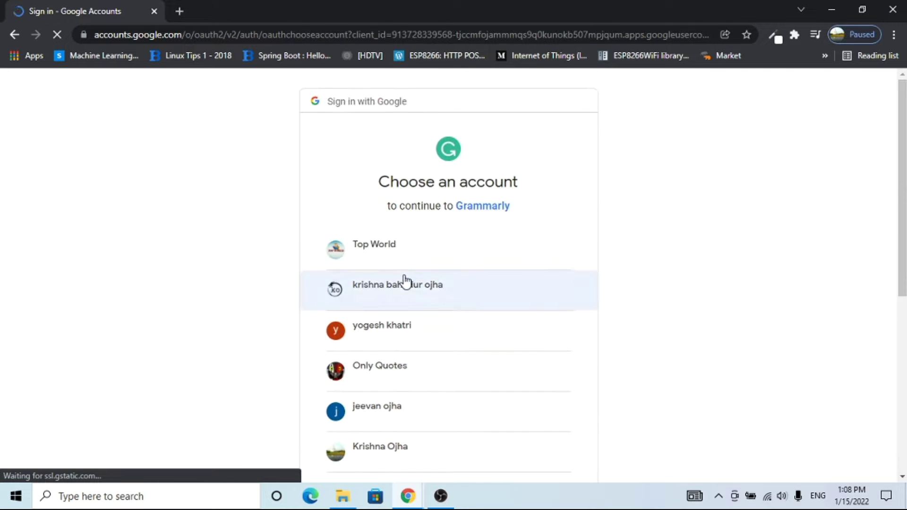
scroll(405, 282, "down", 8)
left_click(404, 282)
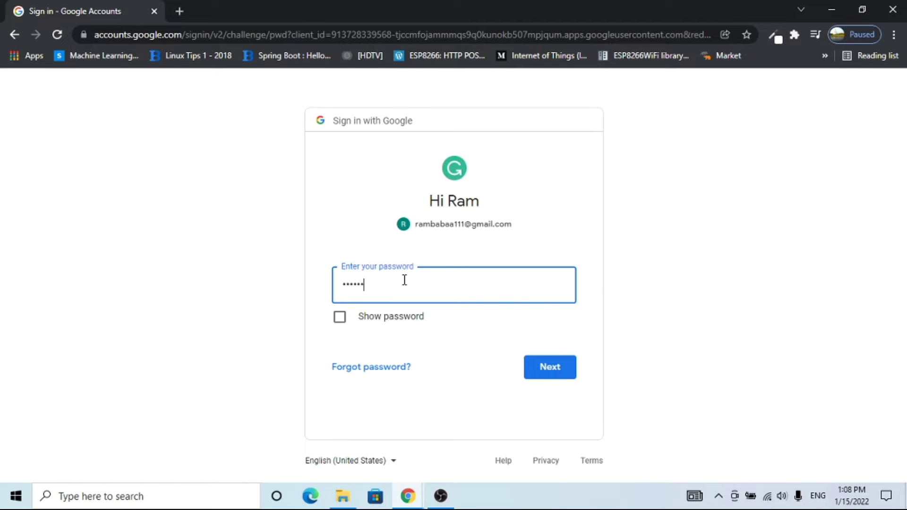
key("Return")
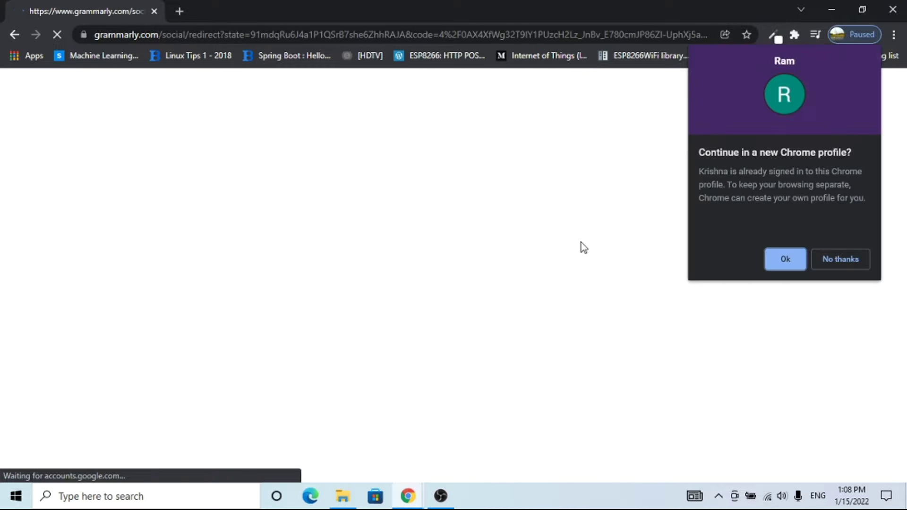
- Decline the new Chrome profile and agree to create the Grammarly account
left_click(840, 260)
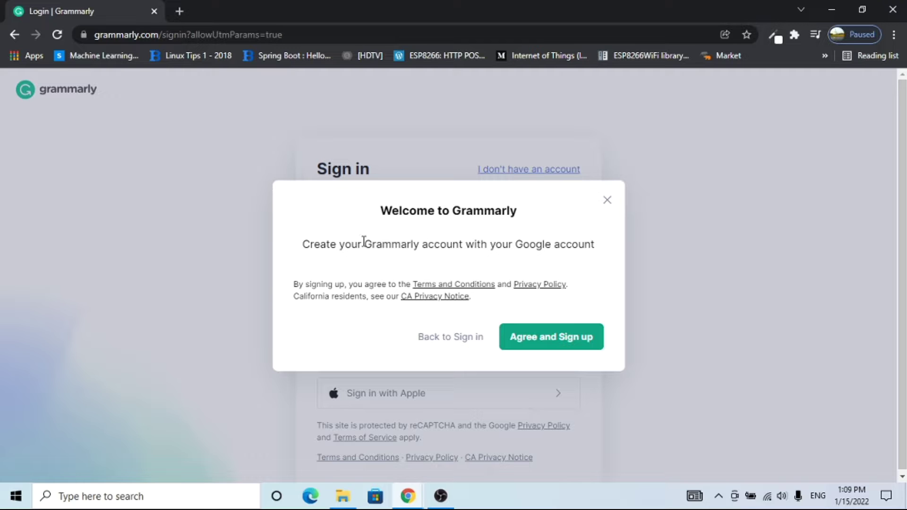
mouse_move(563, 252)
left_mouse_down()
mouse_move(542, 242)
mouse_move(370, 261)
left_mouse_up()
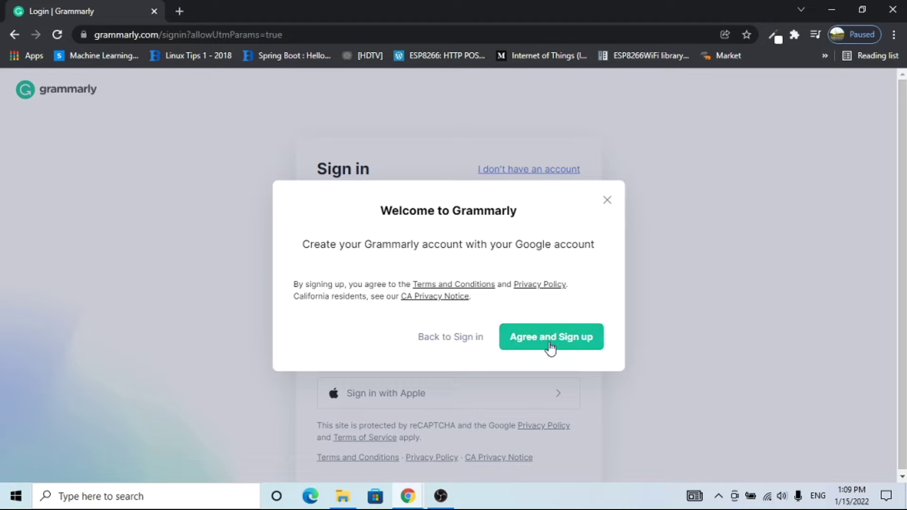
left_click(548, 347)
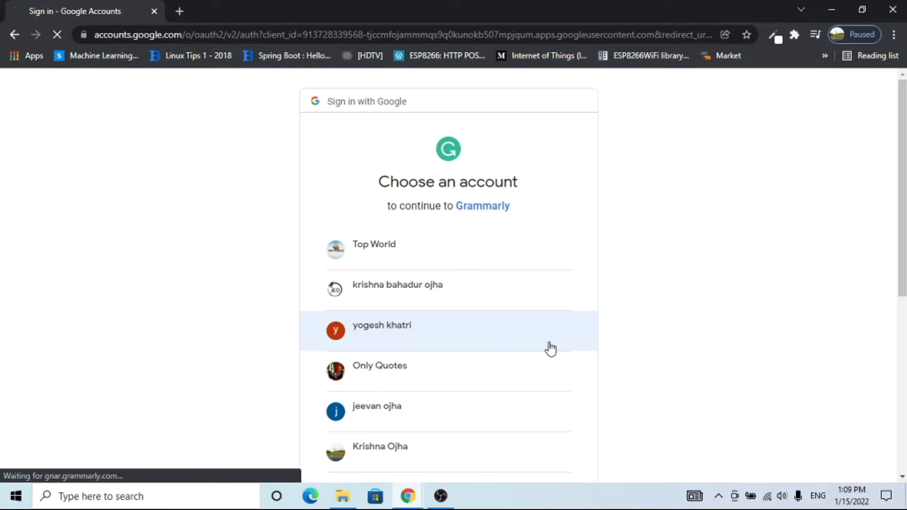
- View and dismiss Grammarly's developer info, then choose the Google account to continue
left_click(479, 206)
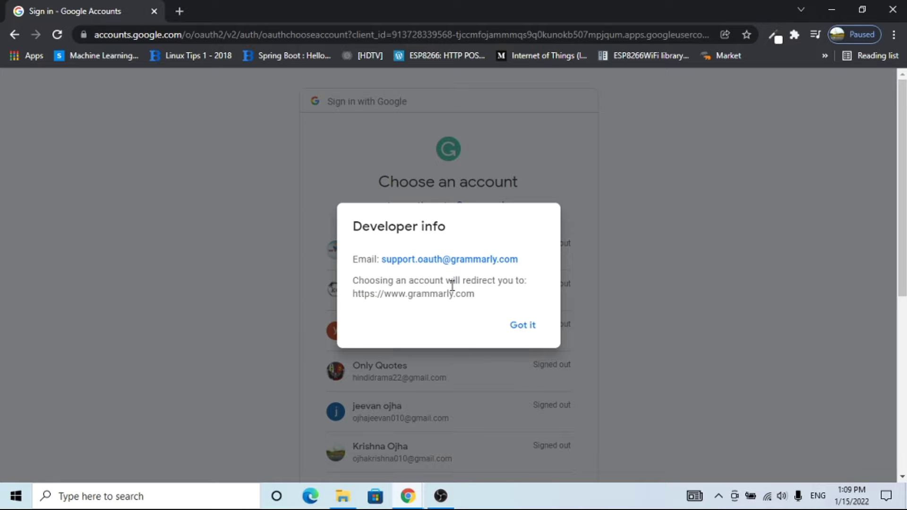
left_click(523, 330)
scroll(468, 202, "down", 2)
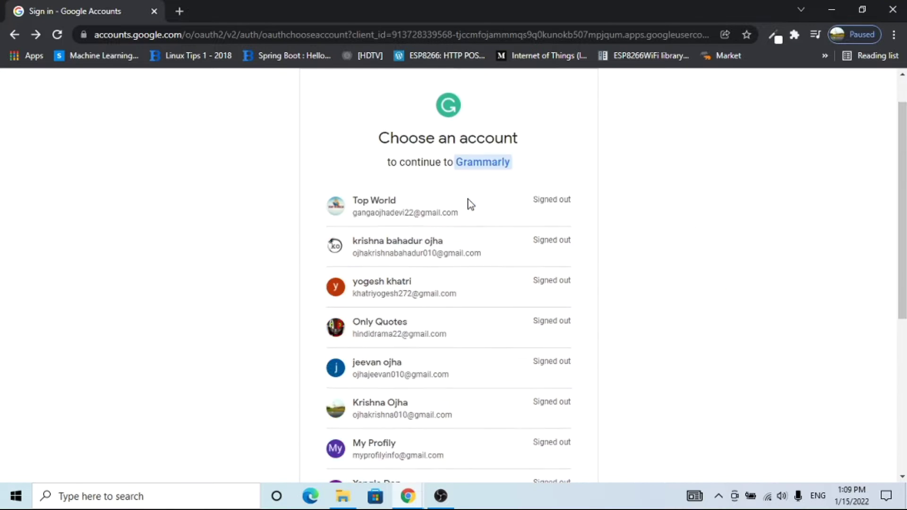
scroll(467, 202, "down", 5)
left_click(426, 279)
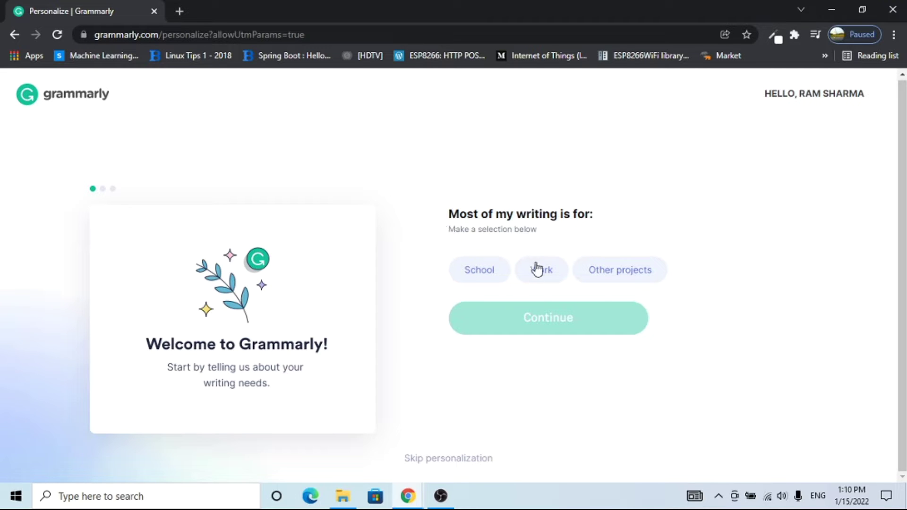
- Answer the personalization questions with School as writing purpose and 2022 as graduation year
left_click(480, 276)
left_click(539, 325)
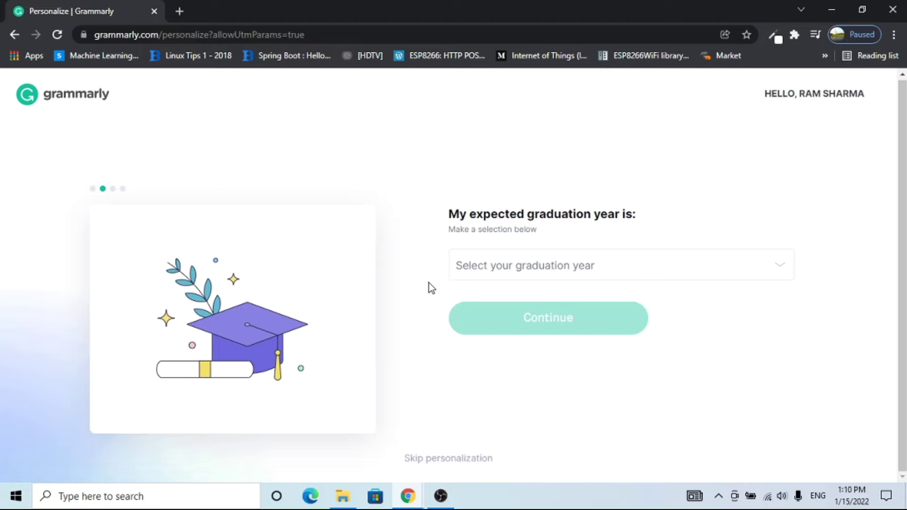
left_click(655, 279)
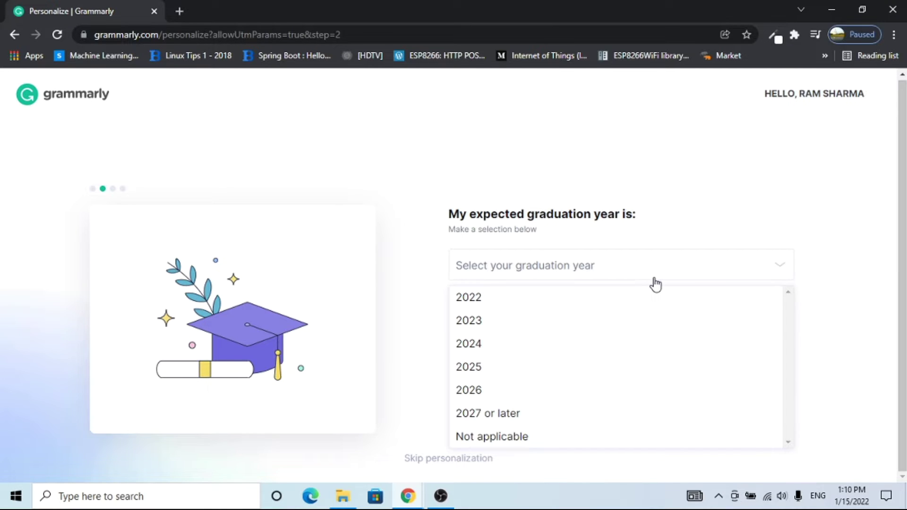
left_click(516, 297)
left_click(501, 322)
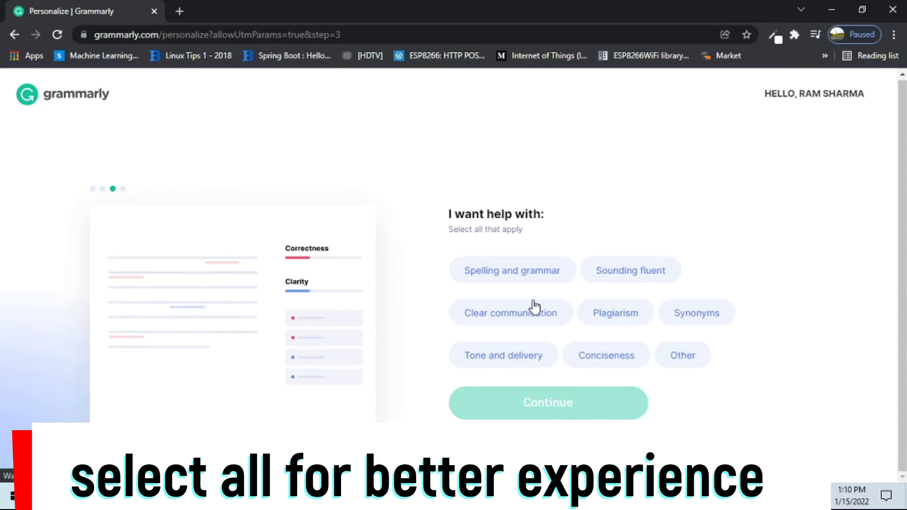
- Choose Spelling and grammar and Synonyms as help areas and continue
left_click(540, 276)
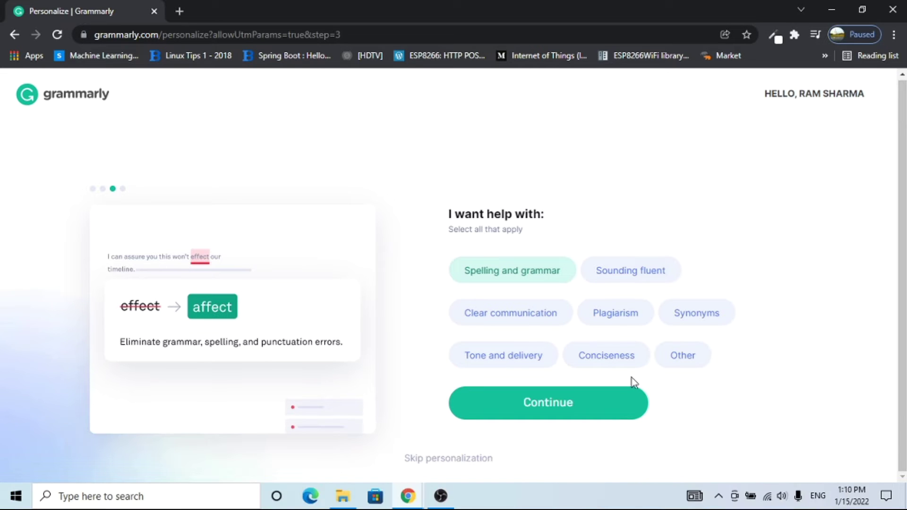
left_click(708, 325)
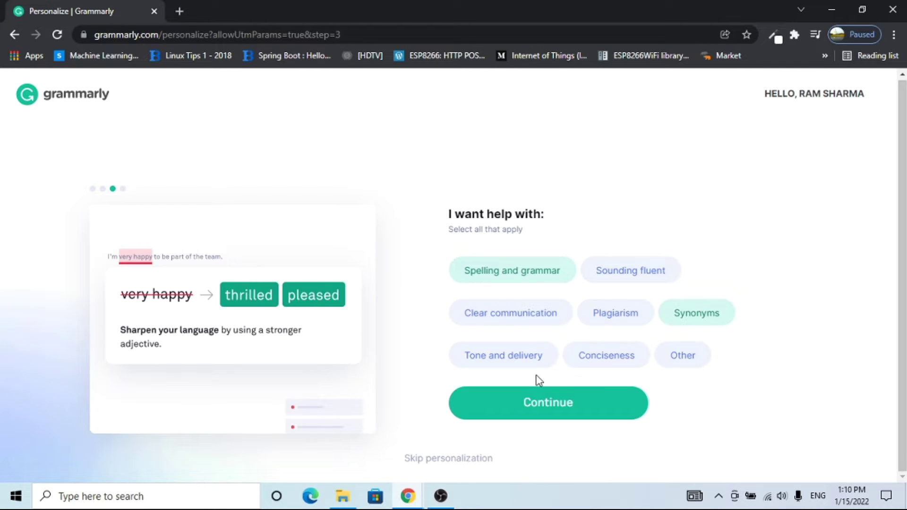
left_click(546, 413)
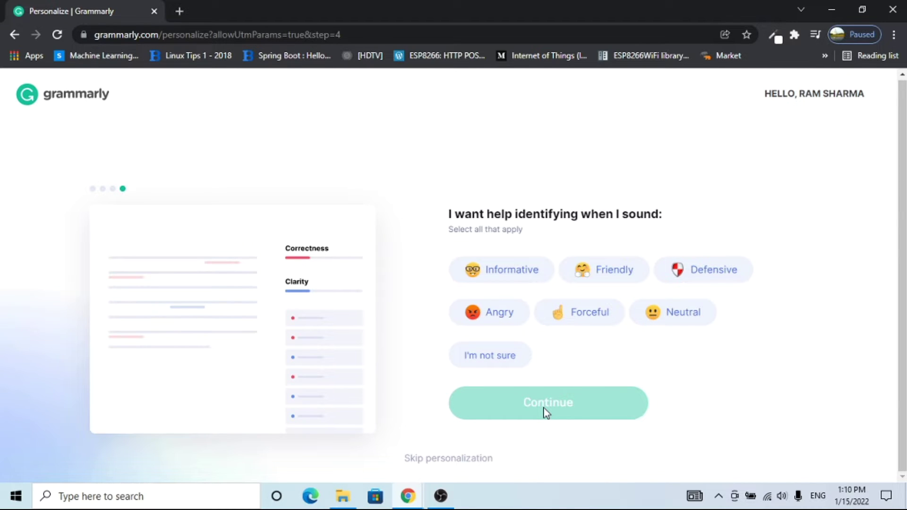
- Flag the Informative, Angry, Friendly, Forceful, Neutral and Defensive tones and confirm
left_click(504, 276)
left_click(500, 321)
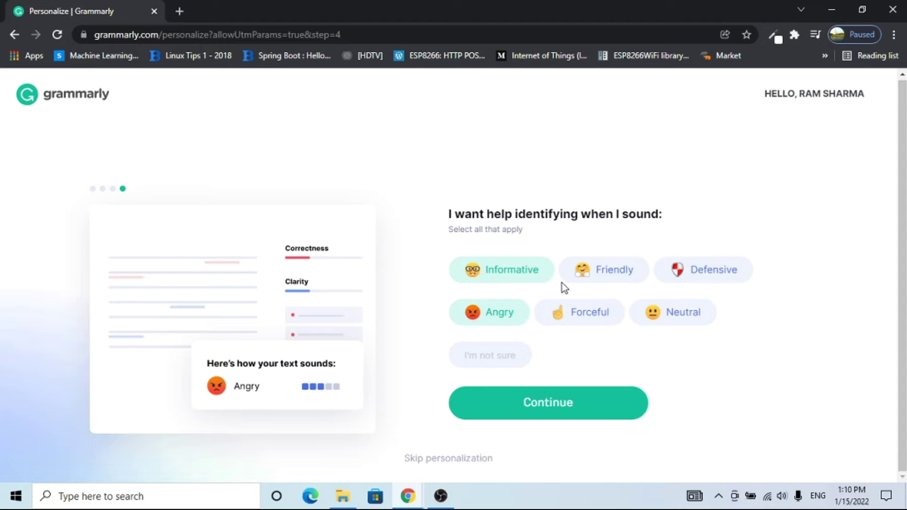
left_click(588, 272)
left_click(582, 323)
left_click(667, 315)
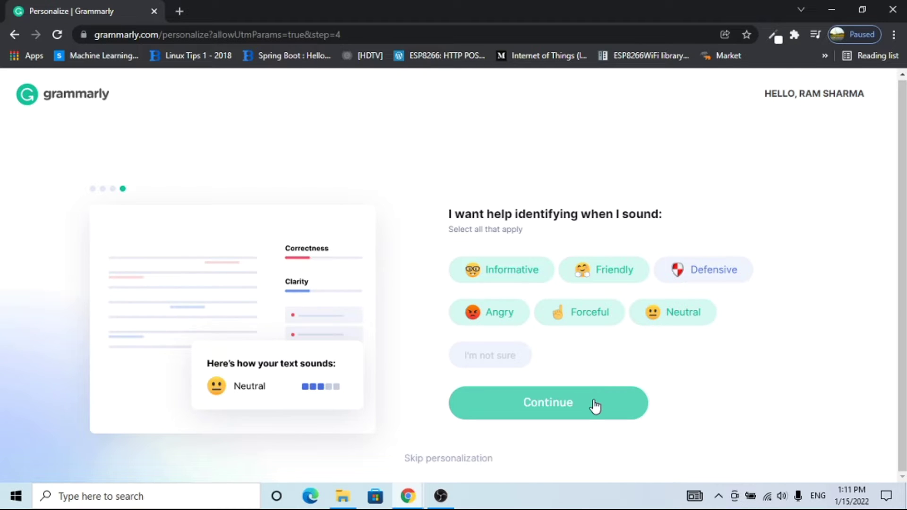
left_click(698, 270)
left_click(581, 404)
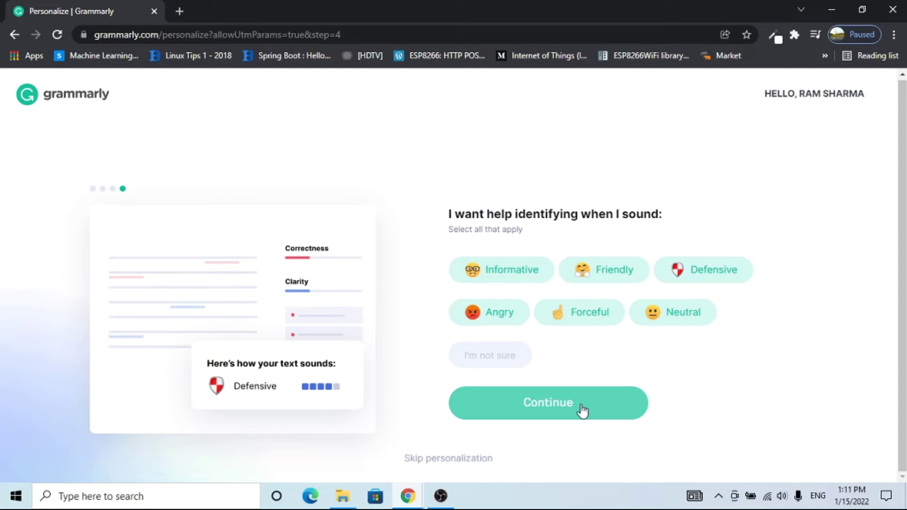
- Move to the plan comparison and continue with the free plan
left_click(581, 405)
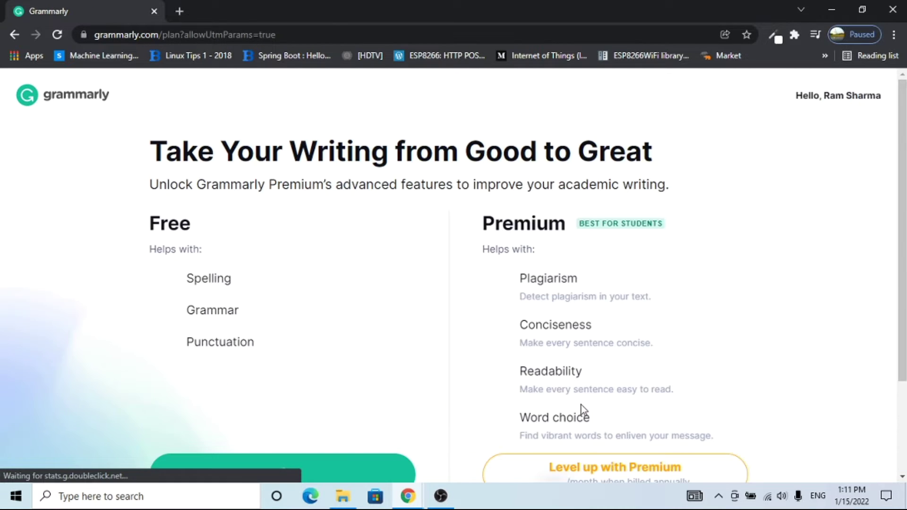
scroll(581, 404, "down", 2)
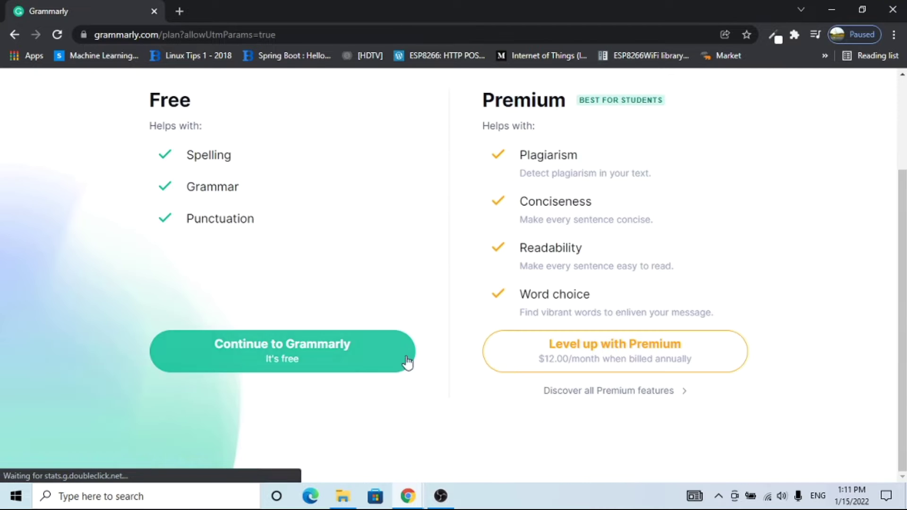
left_click(346, 364)
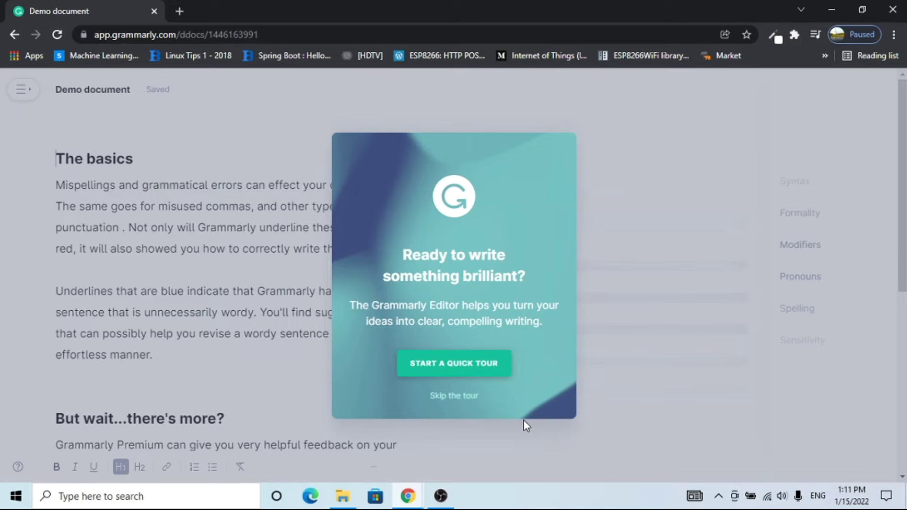
- Skip the Demo document's quick tour and open the editor's main menu
left_click(449, 395)
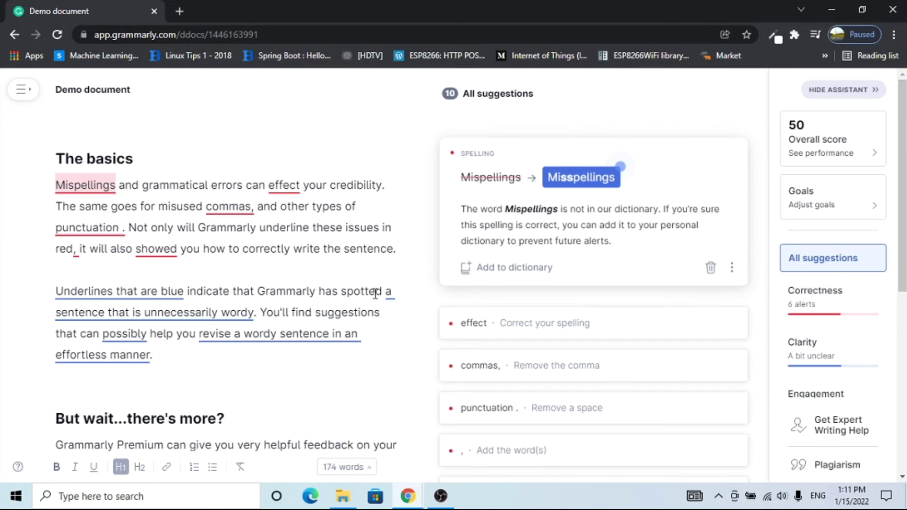
left_click(22, 91)
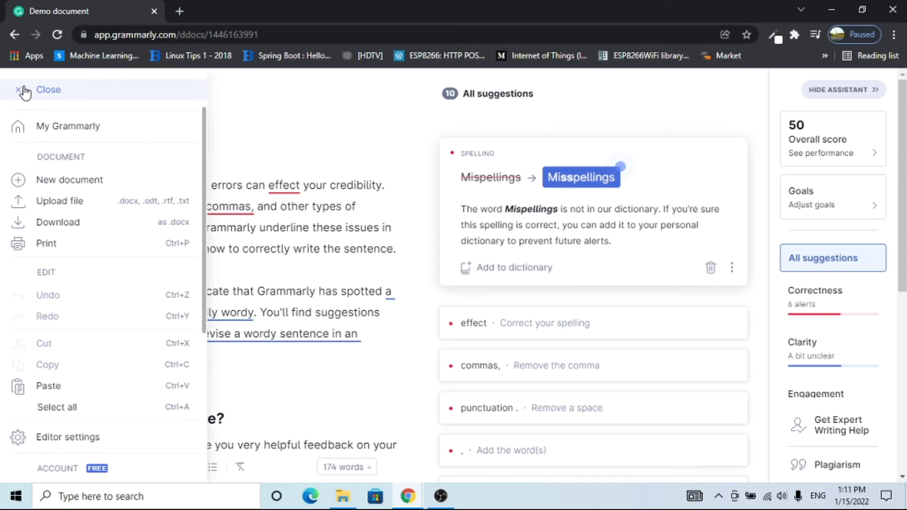
- Go to My Grammarly's Apps page and download the Grammarly for Windows installer
left_click(73, 133)
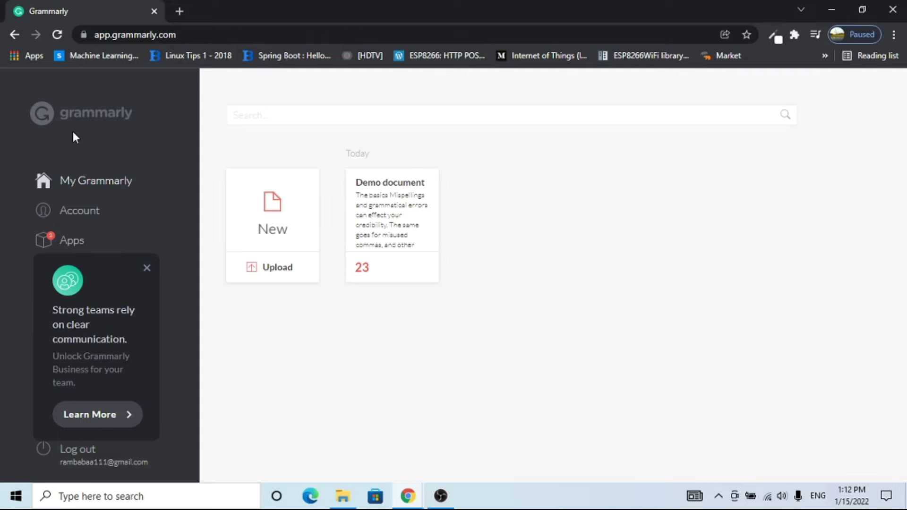
left_click(74, 242)
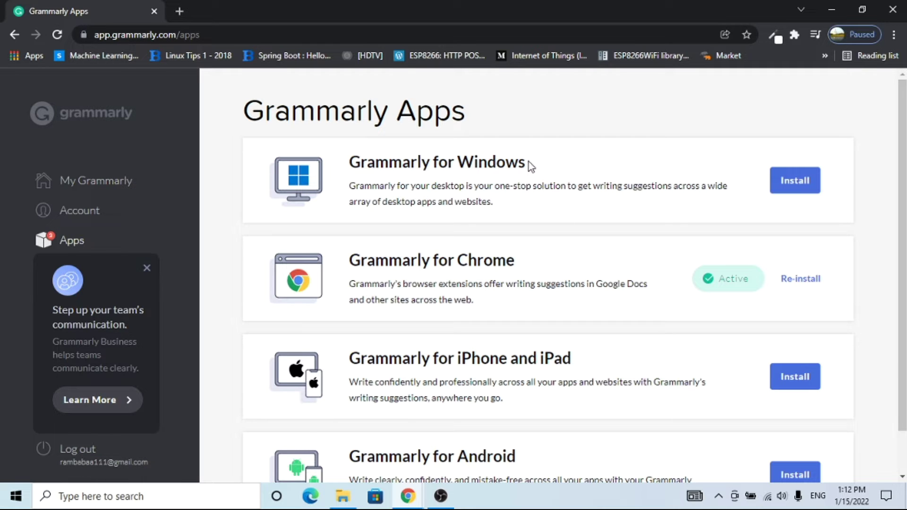
left_click_drag(529, 163, 354, 161)
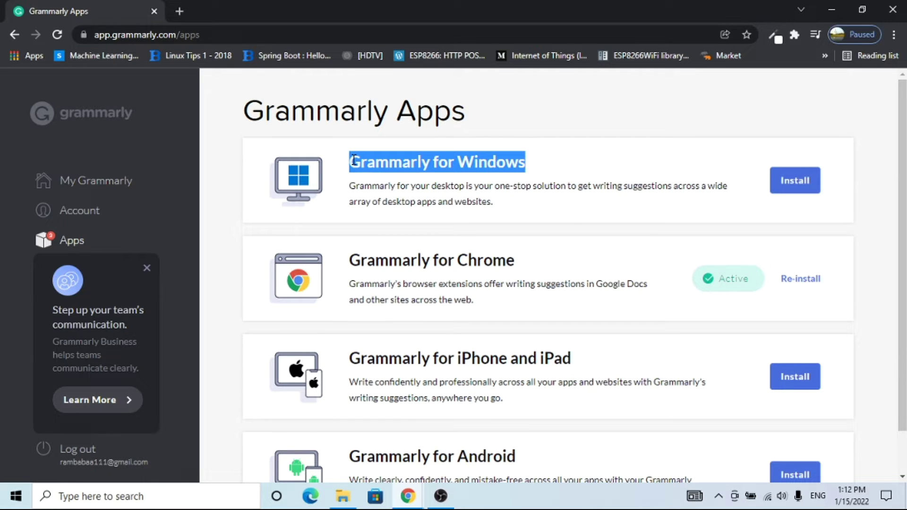
scroll(354, 160, "down", 1)
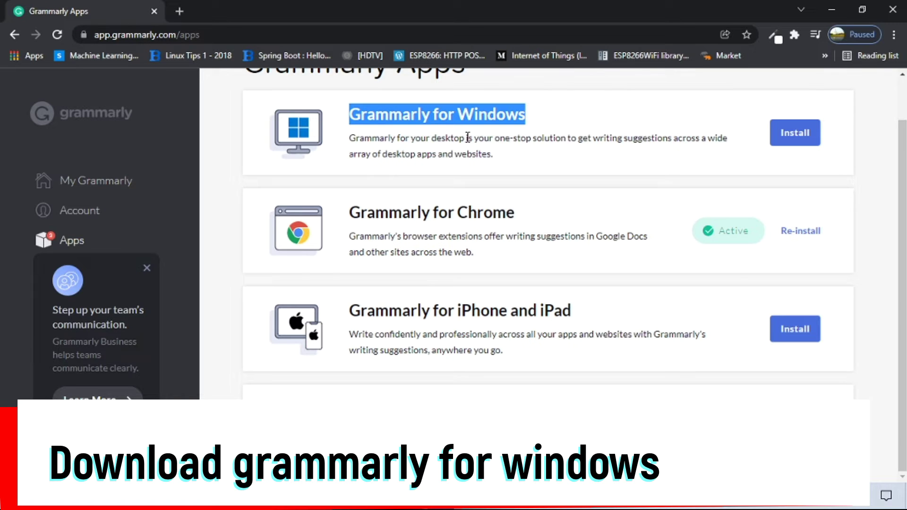
left_click(467, 137)
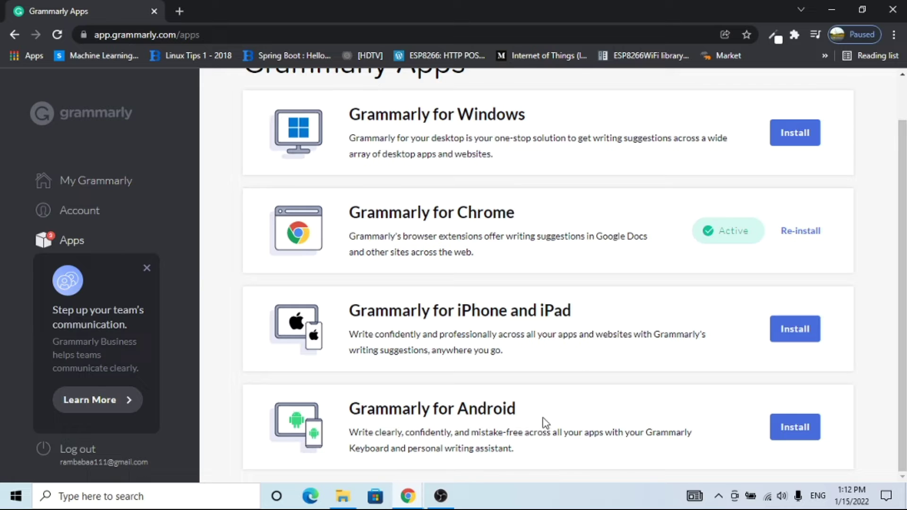
scroll(344, 189, "up", 1)
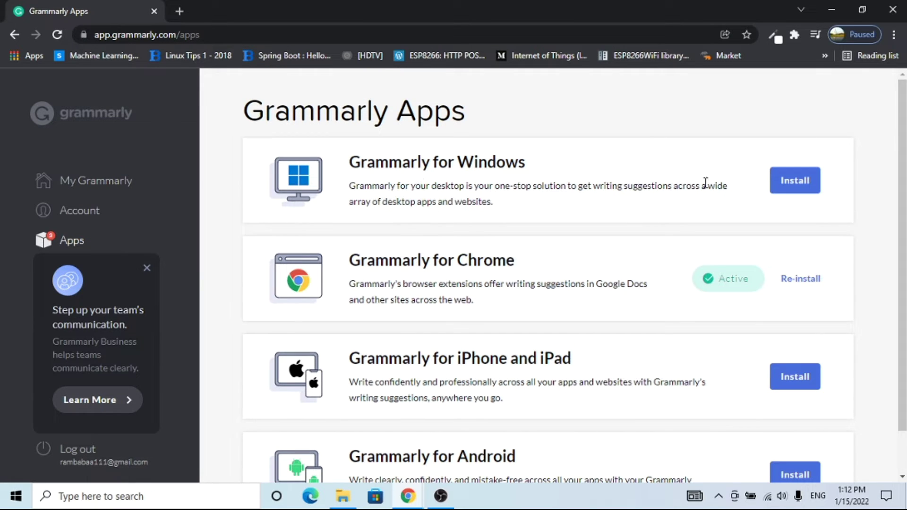
left_click(800, 188)
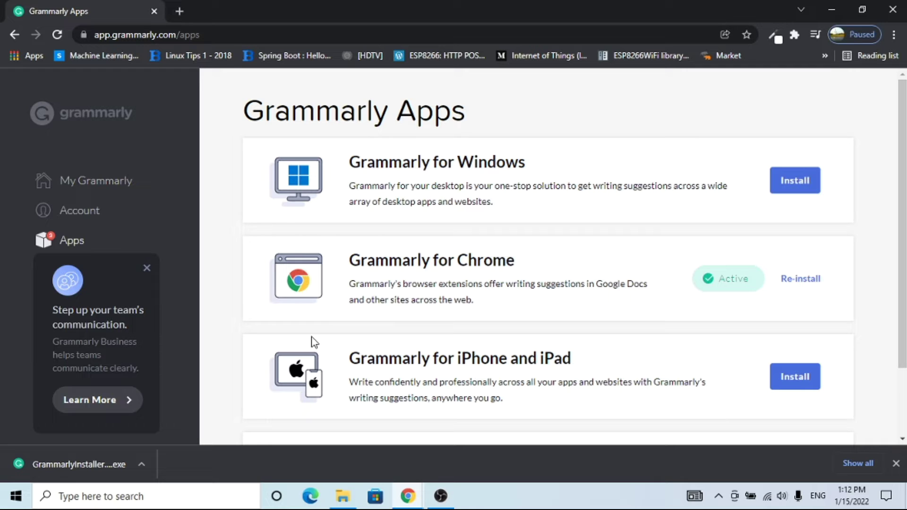
- Run the downloaded GrammarlyInstaller.exe from the download bar's options menu
left_click(139, 464)
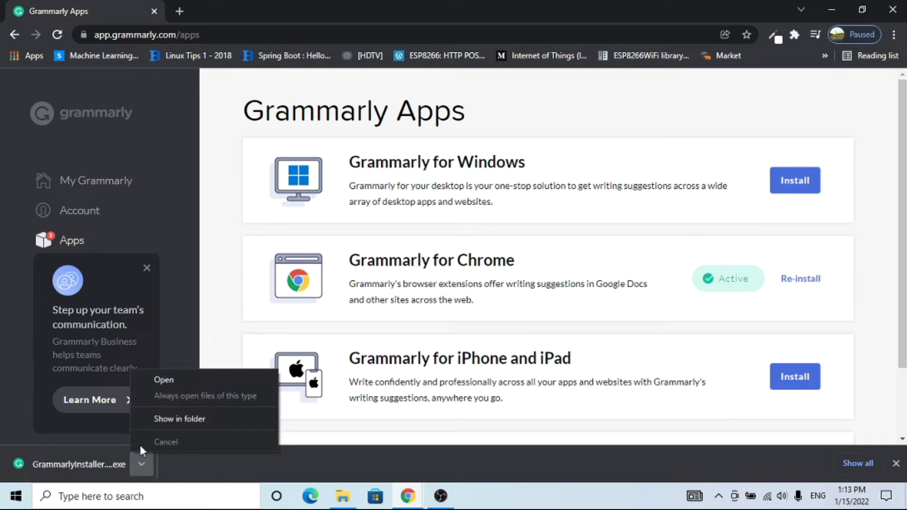
left_click(166, 378)
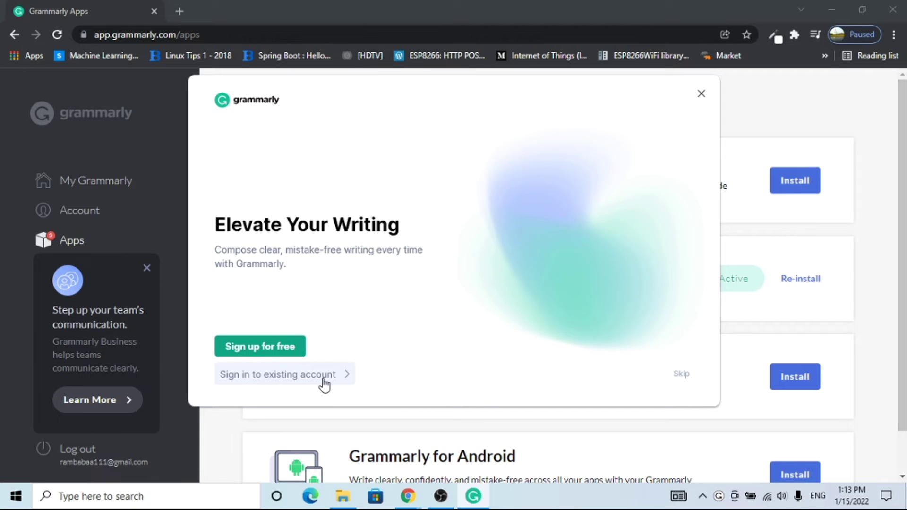
- From the desktop app's welcome screen, sign in to the existing account with Google
left_click(832, 6)
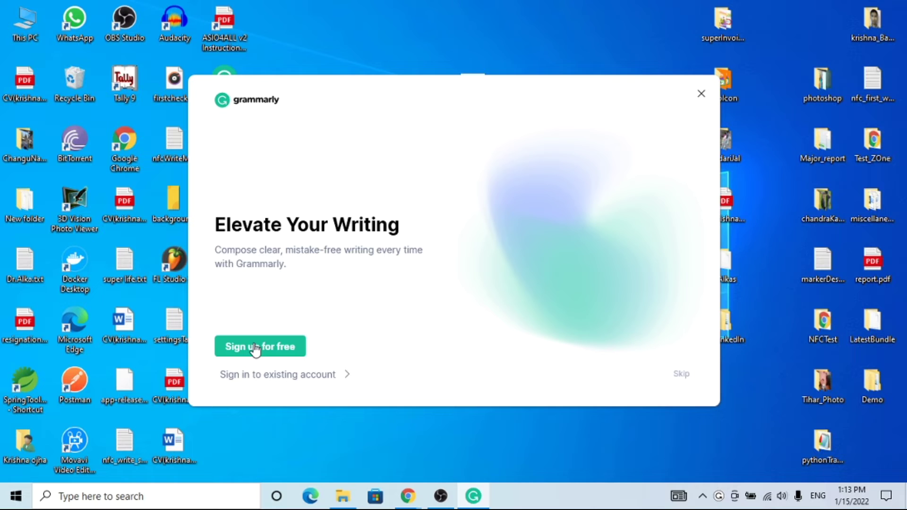
left_click(258, 375)
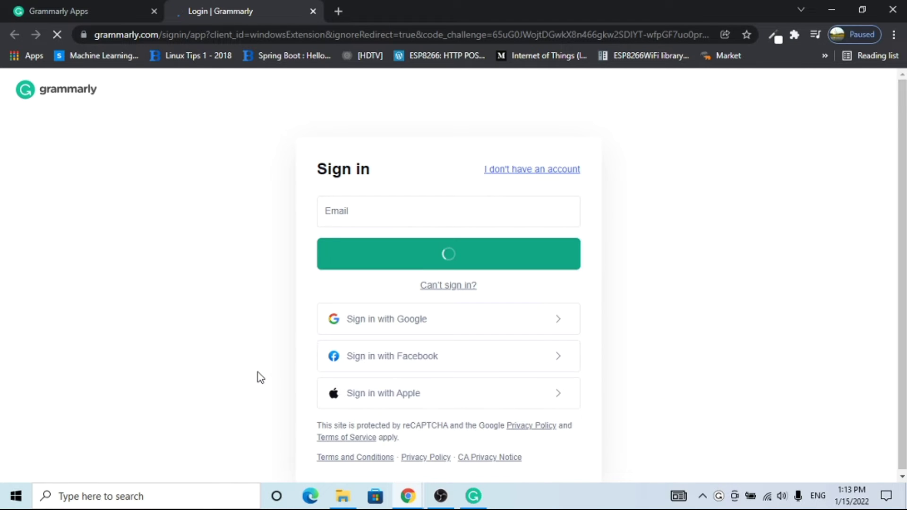
left_click(435, 333)
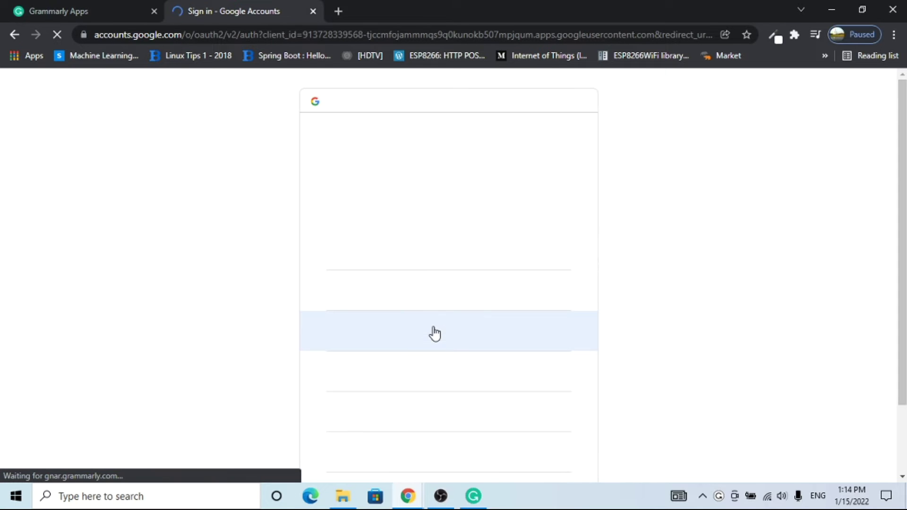
scroll(431, 335, "down", 5)
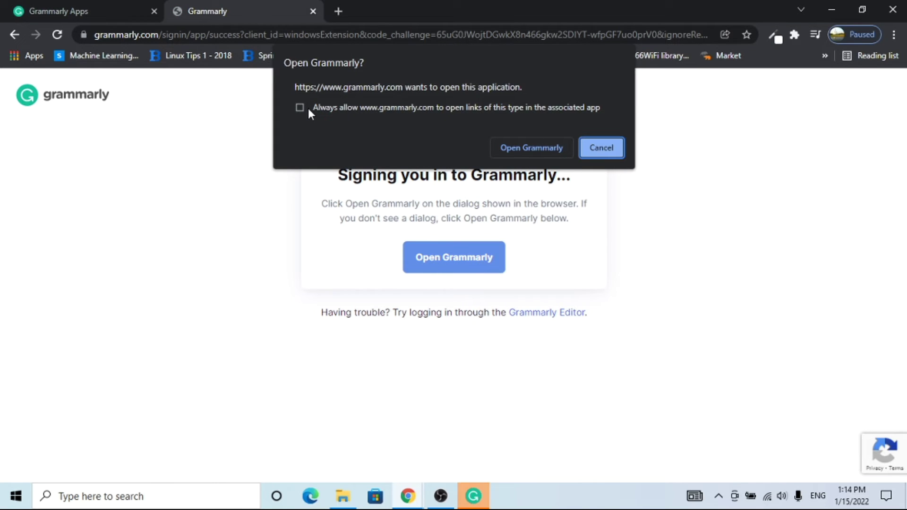
- Always allow grammarly.com to open the Grammarly app and hand sign-in over to it
left_click(298, 106)
left_click(557, 146)
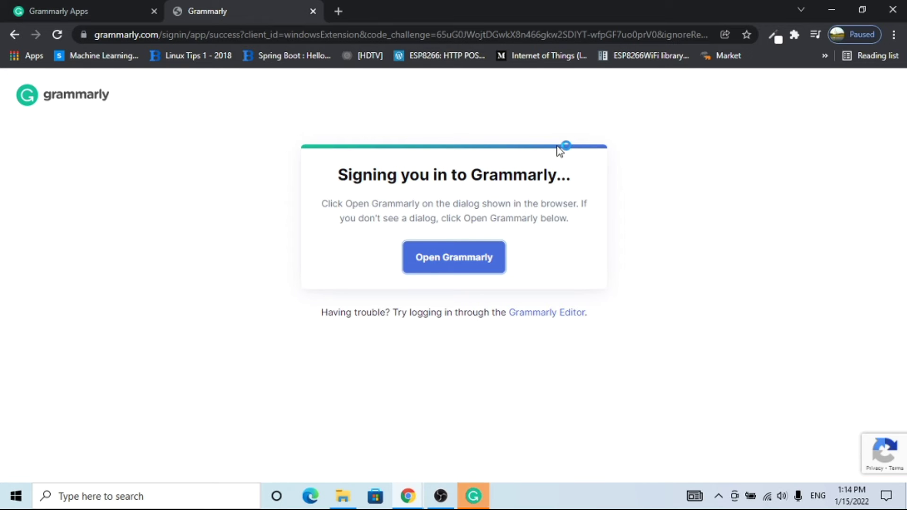
left_click(476, 497)
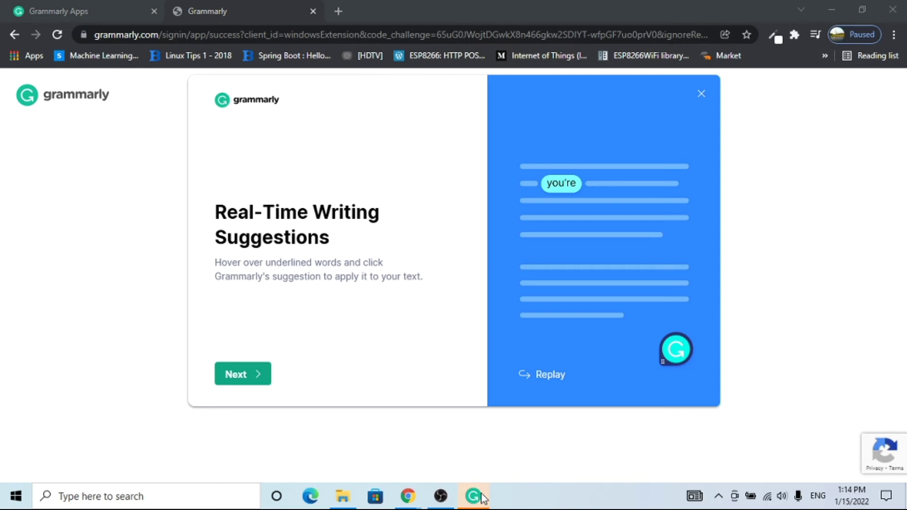
- Complete the Grammarly onboarding pages and continue on the free plan
left_click(243, 376)
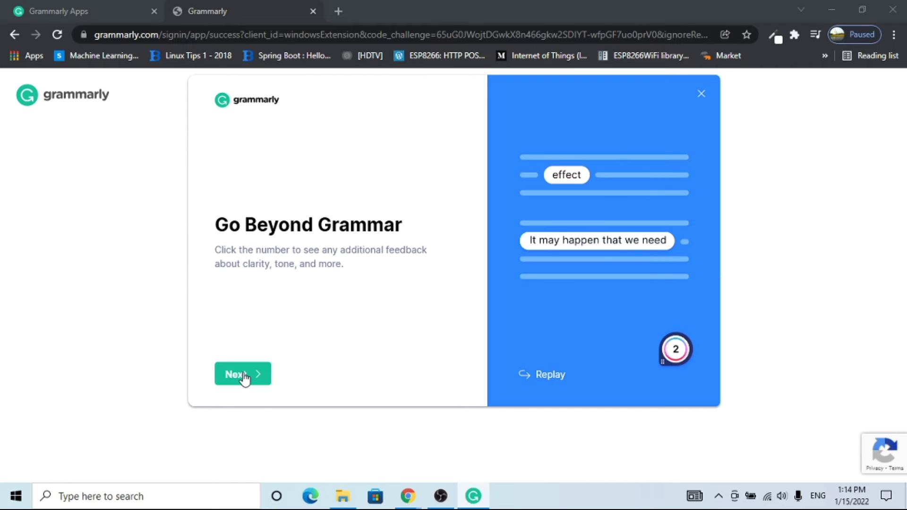
left_click(243, 375)
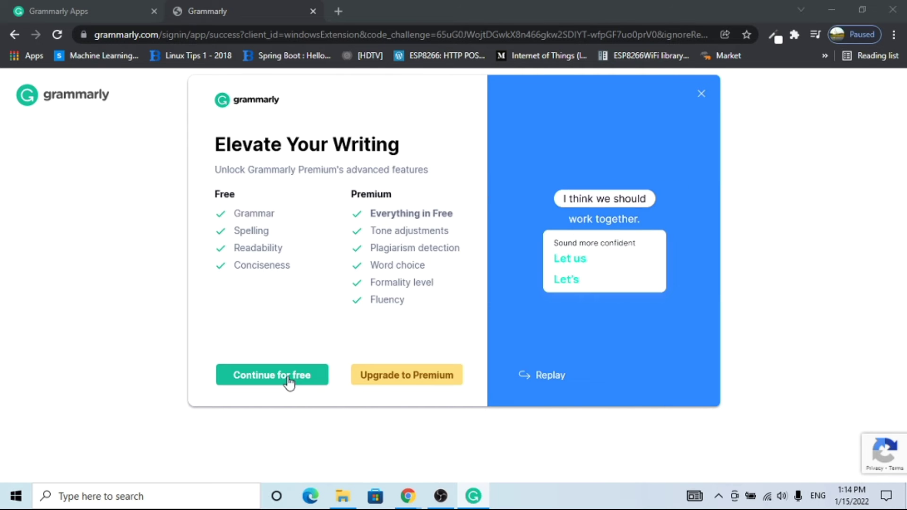
left_click(288, 381)
left_click(284, 276)
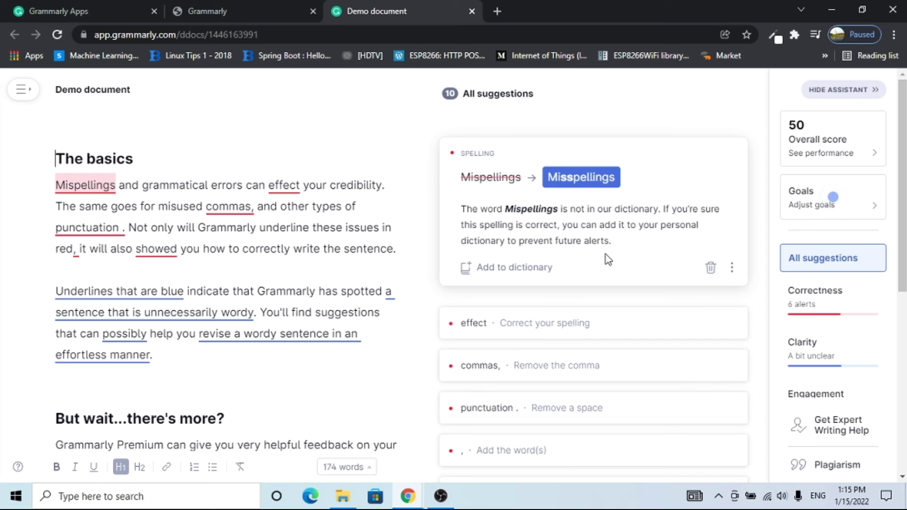
- Look over the Demo document's suggestions, then minimize the browser to the desktop
scroll(607, 259, "down", 2)
scroll(608, 259, "up", 2)
left_click(836, 7)
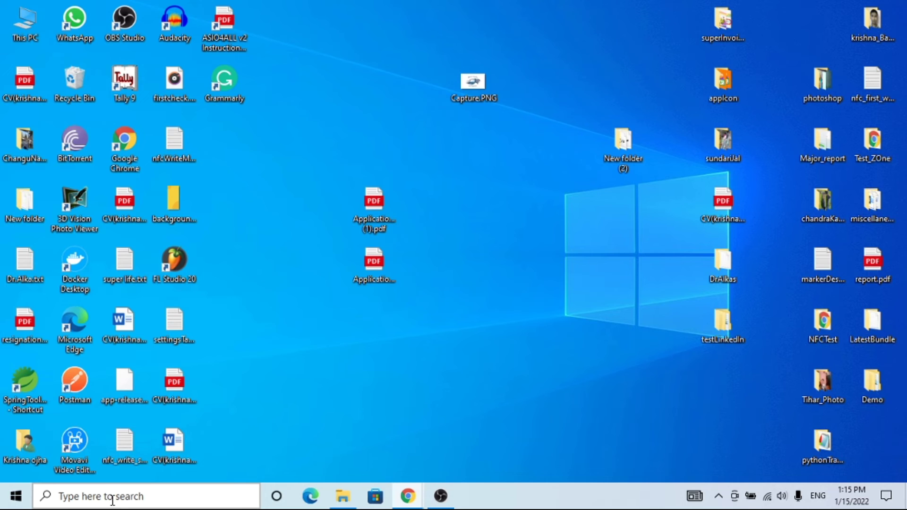
- Launch Word from Windows search and create a blank Document1
left_click(112, 500)
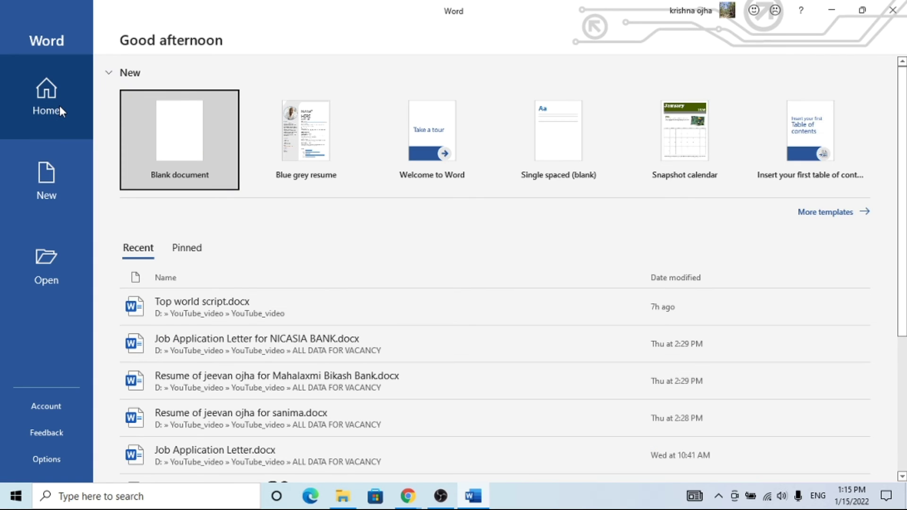
left_click(165, 163)
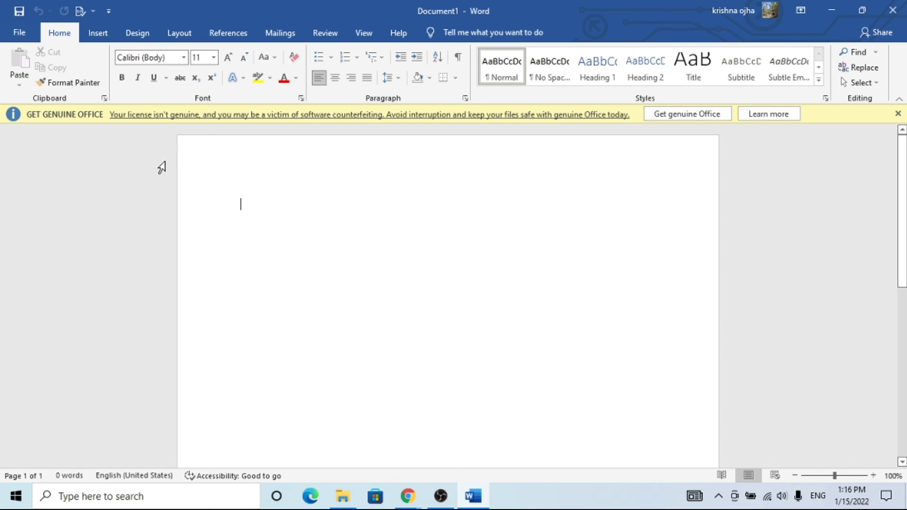
- Dismiss the licence banner and type "Please don't forget to support."
left_click(896, 115)
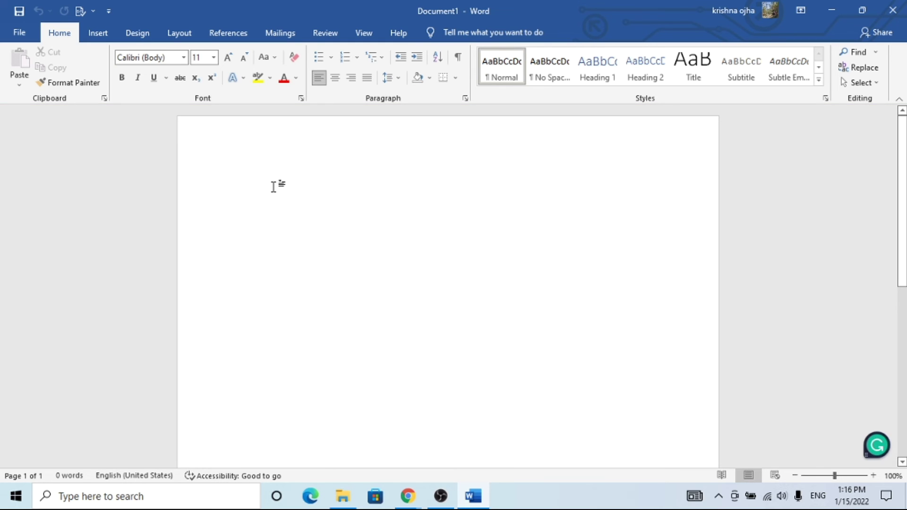
type("Please")
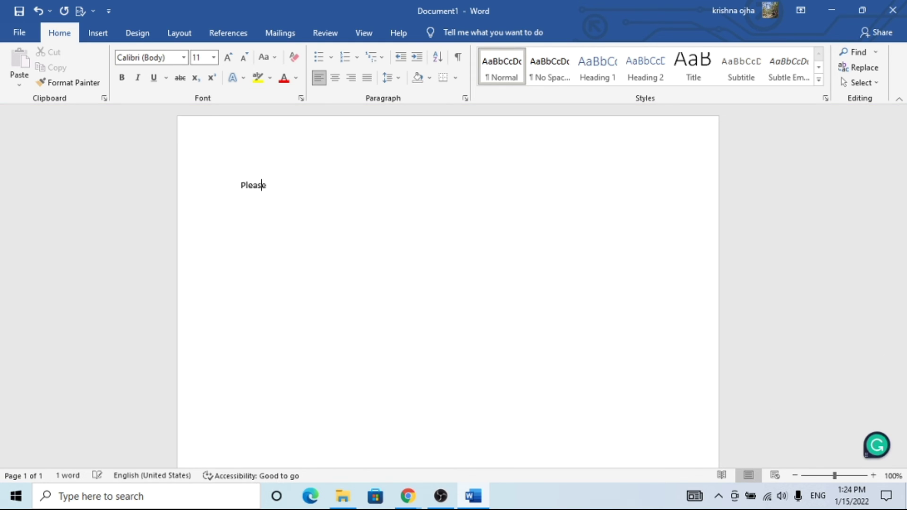
type(" don’t forget to")
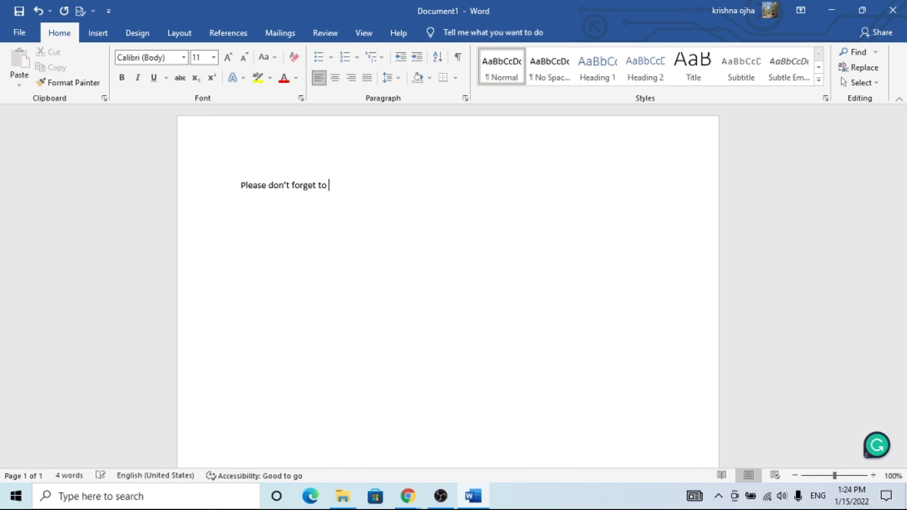
type(" supp")
key("BackSpace")
type(".")
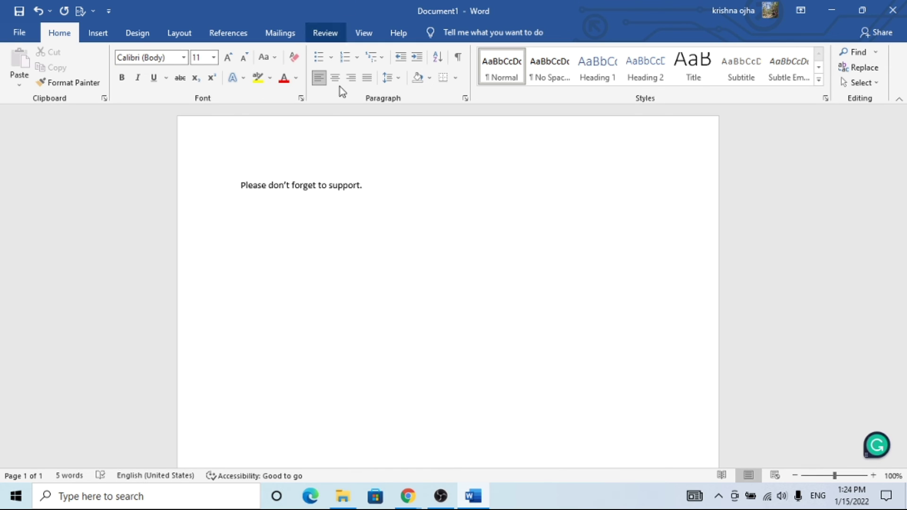
- Change 'forget' to 'forgot' and accept Grammarly's fix back to 'forget'
left_click(314, 184)
key("BackSpace")
type("o")
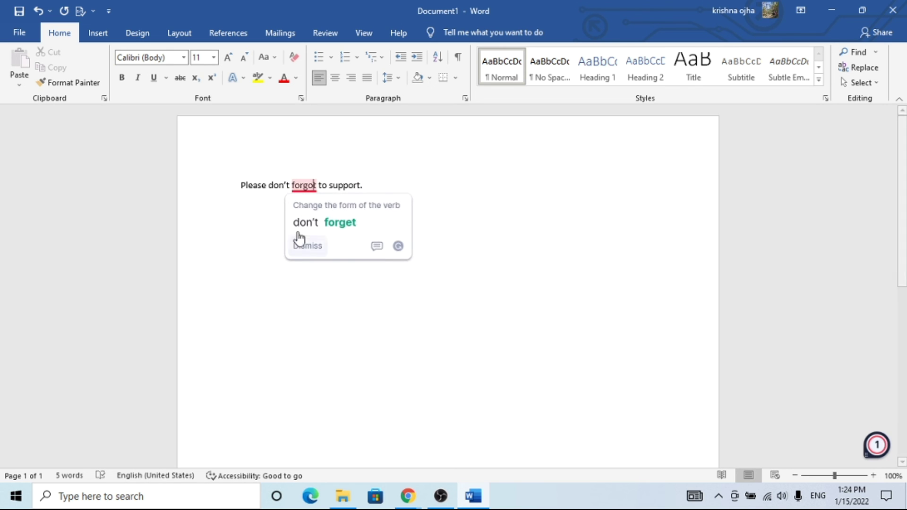
left_click(385, 184)
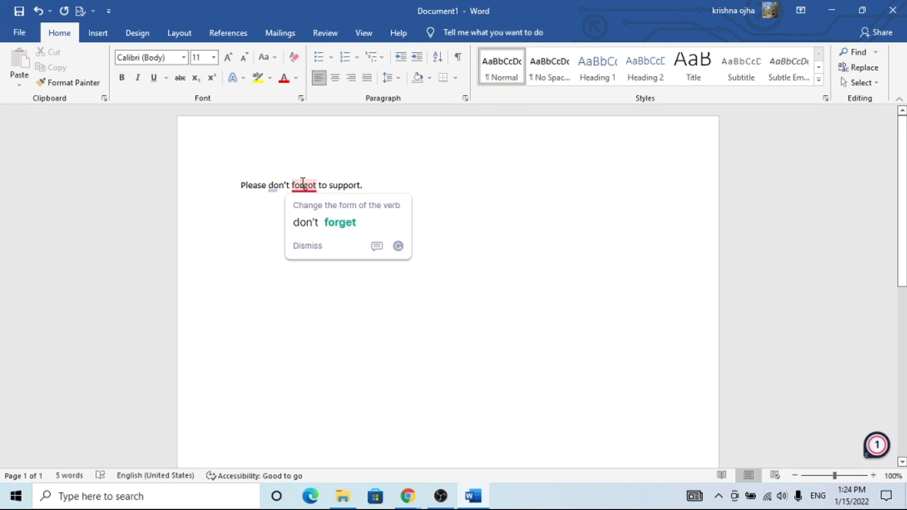
left_click(325, 223)
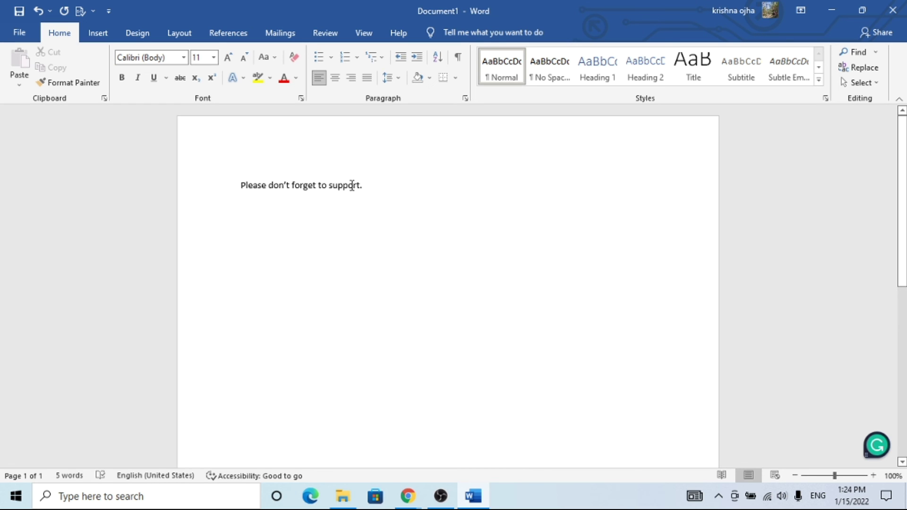
- Add a doubled space and 'forgot' again, then accept both Grammarly corrections
left_click(329, 184)
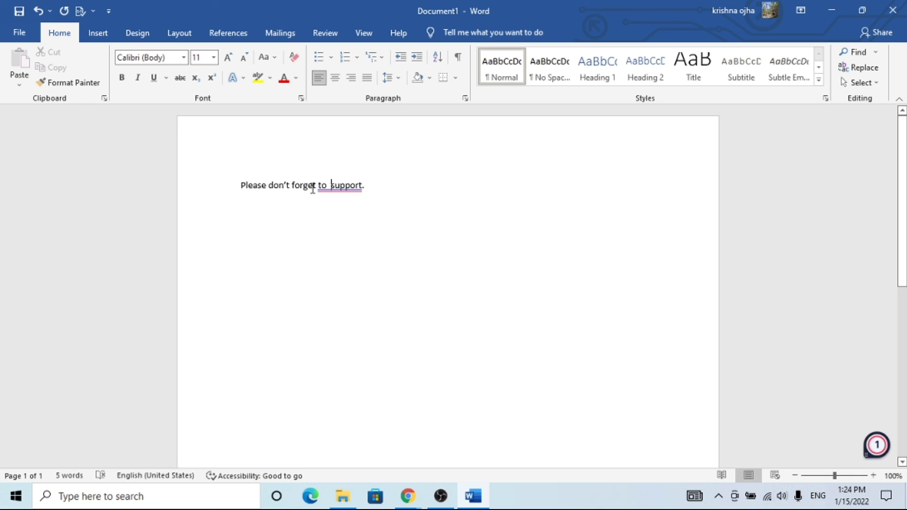
key("BackSpace")
type("o")
left_click(374, 188)
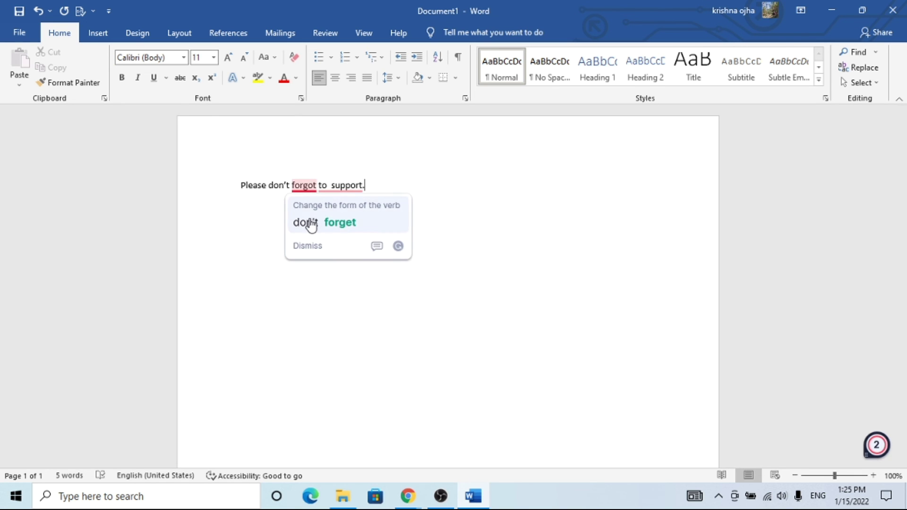
left_click(308, 223)
left_click(337, 186)
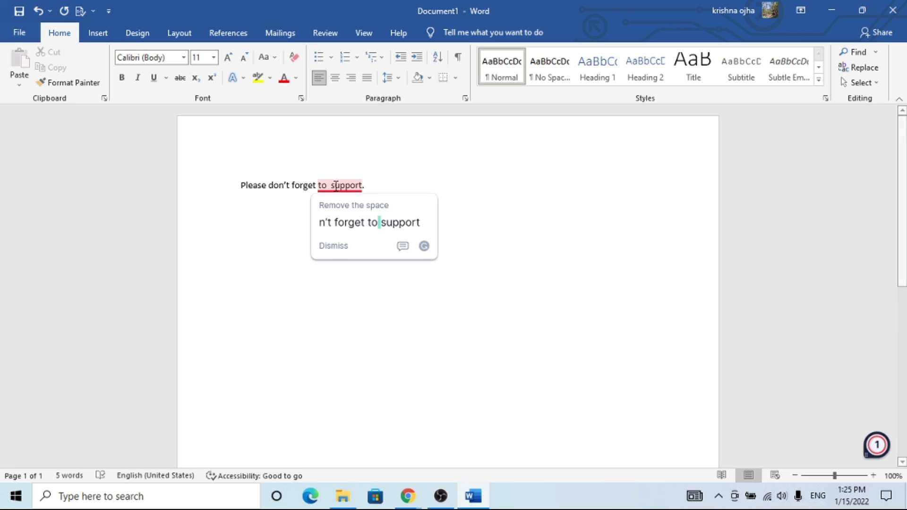
left_click(340, 220)
left_click(369, 190)
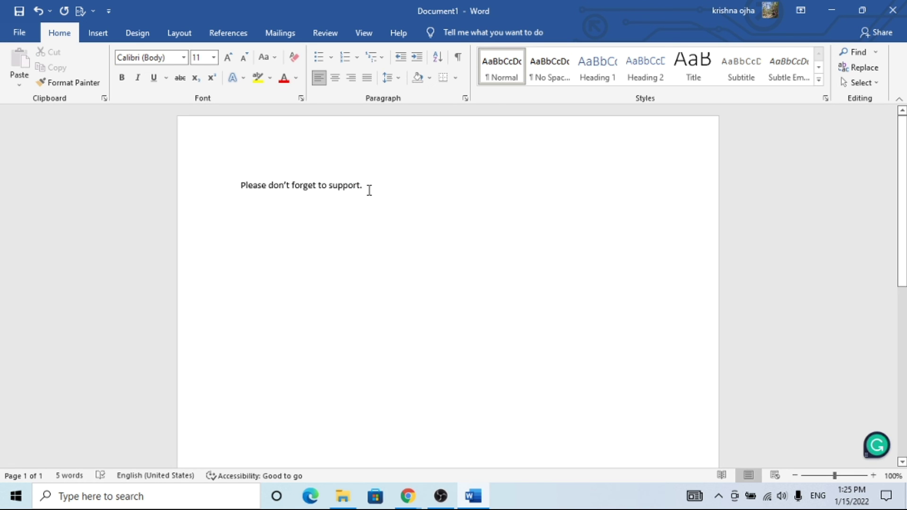